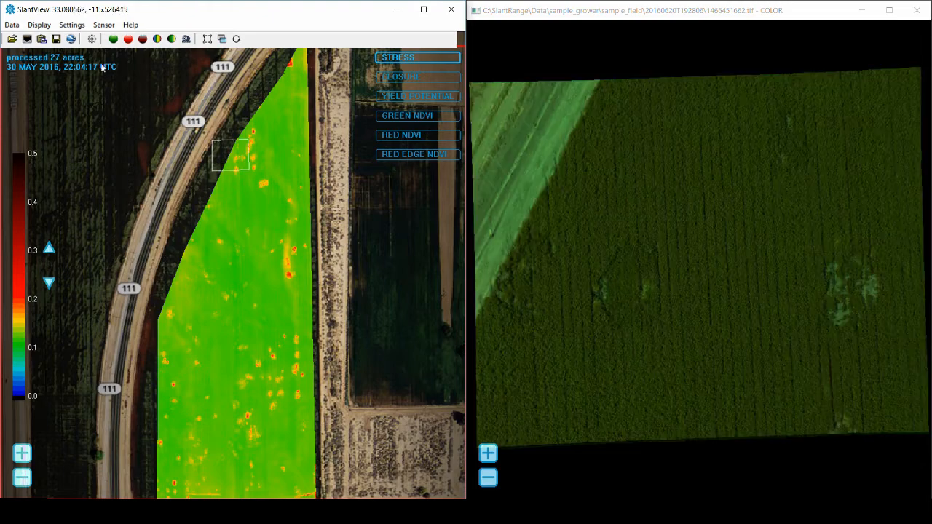
Switch the image view orientation from north-up to As collected
{"action": "left_click", "coordinate": [39, 25]}
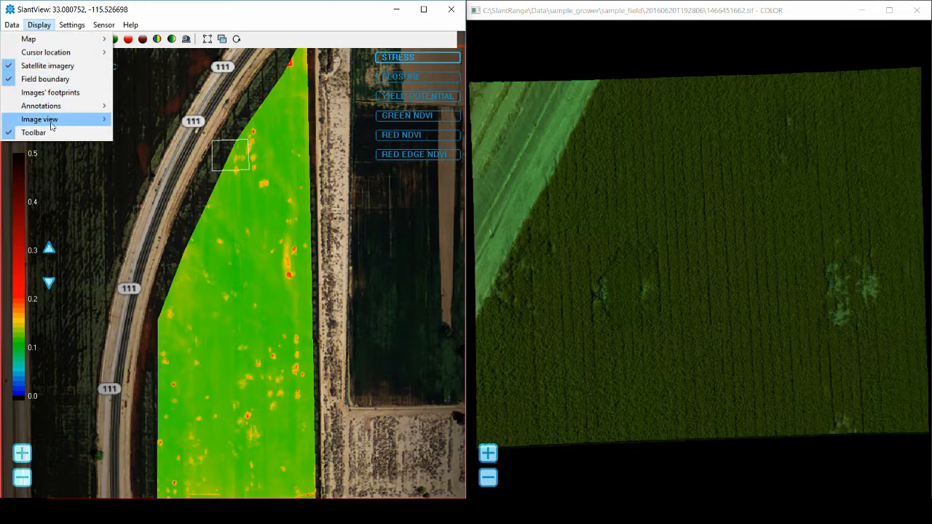
{"action": "mouse_move", "coordinate": [51, 120]}
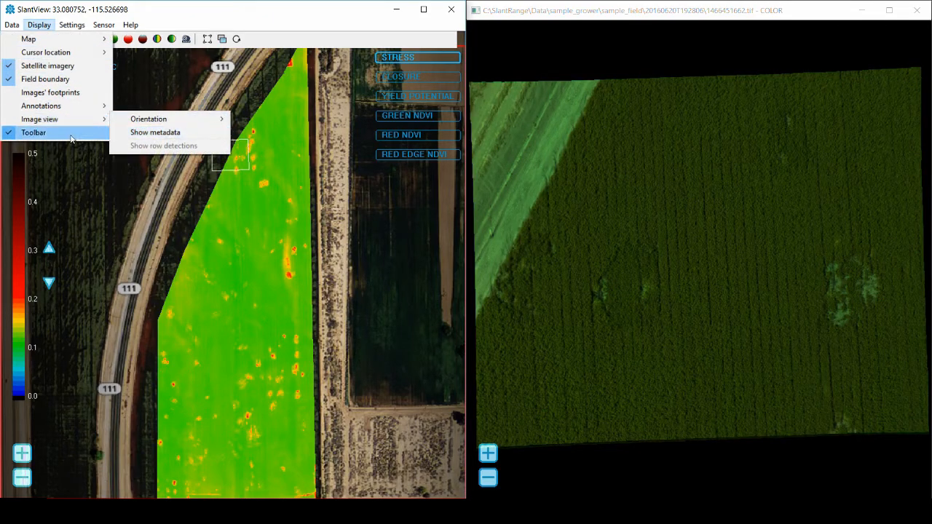
{"action": "mouse_move", "coordinate": [145, 123]}
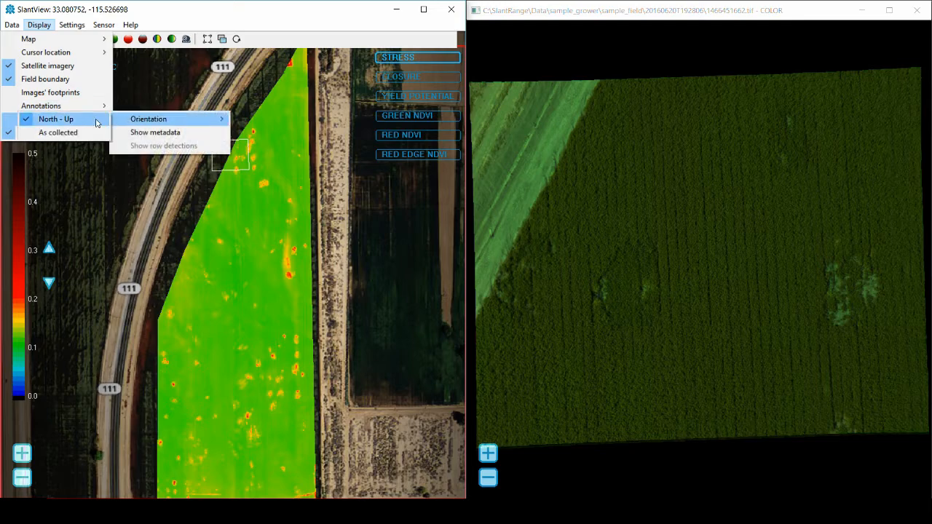
{"action": "left_click", "coordinate": [58, 133]}
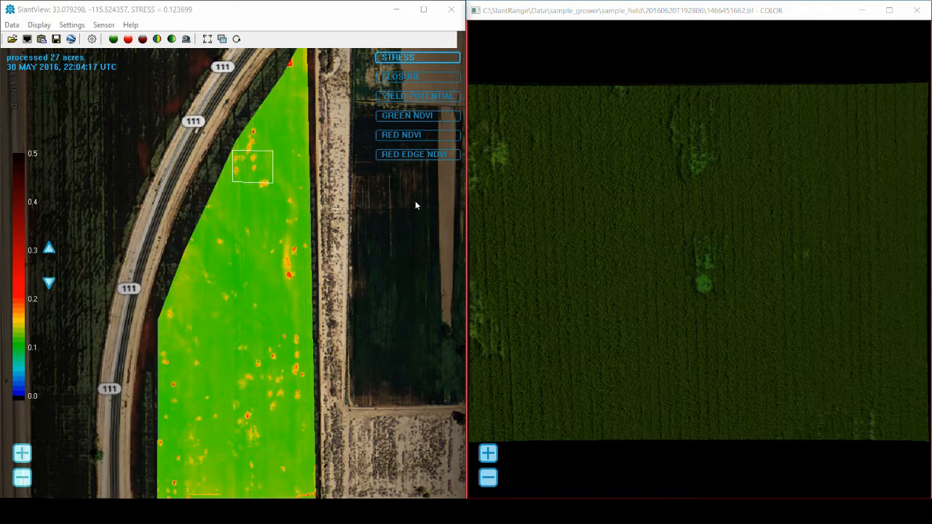
Zoom into the colour image and sample a pale patch, showing its band reflectance and NDVI (RED NDVI 0.732)
{"action": "scroll", "coordinate": [716, 286], "scroll_direction": "up", "scroll_amount": 2}
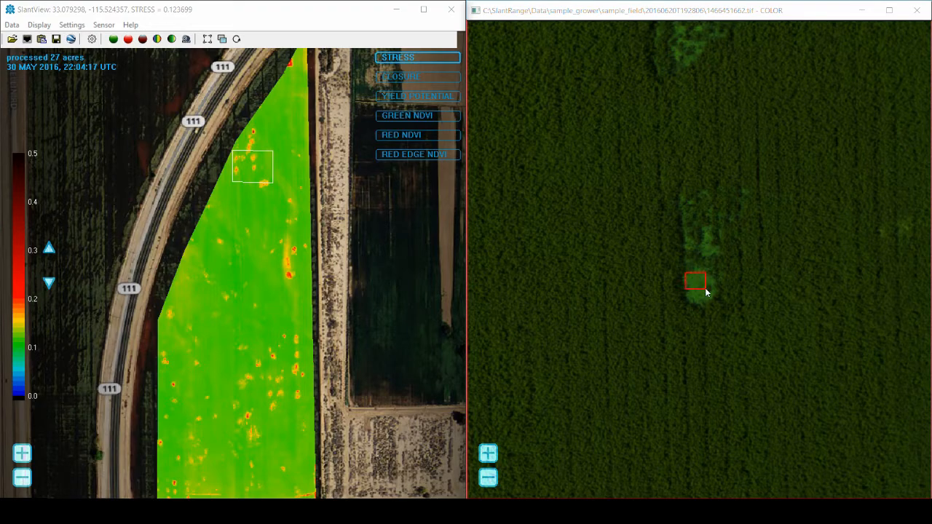
{"action": "left_click_drag", "start_coordinate": [712, 305], "coordinate": [712, 300]}
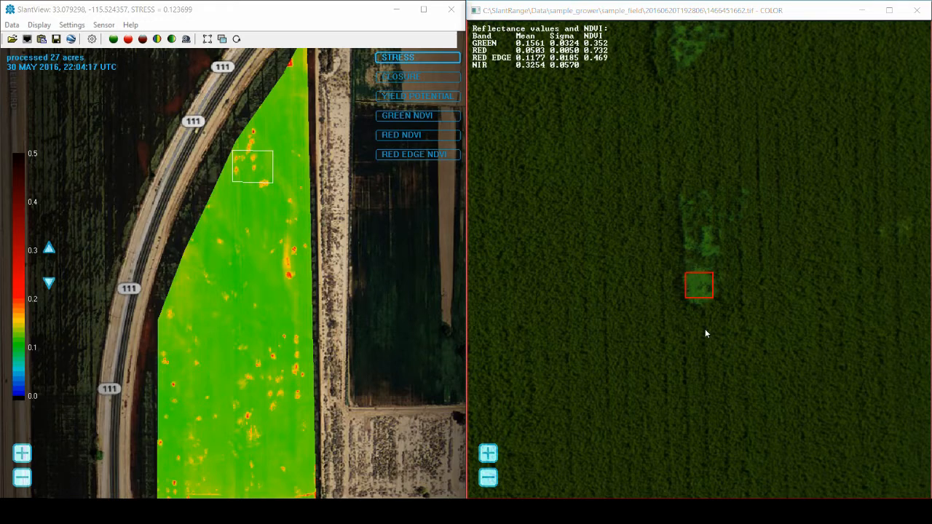
Create an Area density custom map from the sampled patch to mark similar areas
{"action": "right_click", "coordinate": [698, 290]}
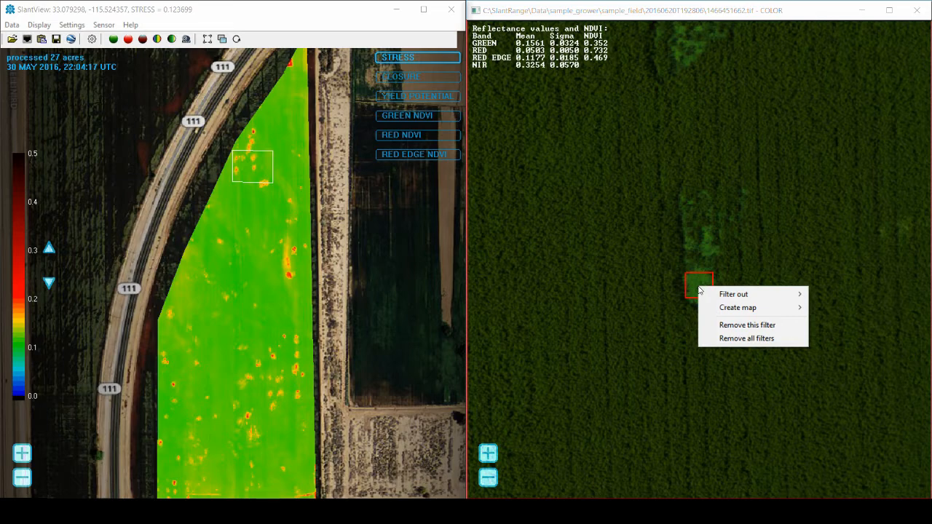
{"action": "mouse_move", "coordinate": [730, 294]}
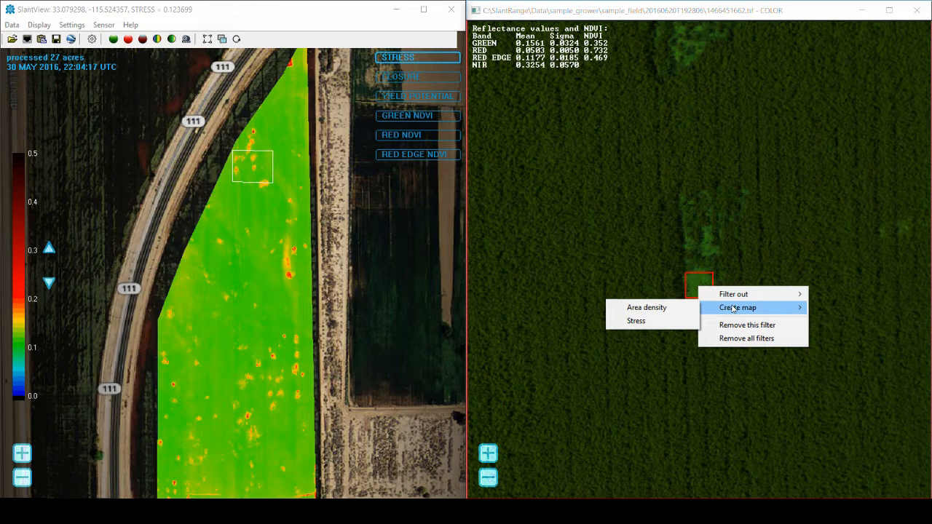
{"action": "left_click", "coordinate": [673, 309]}
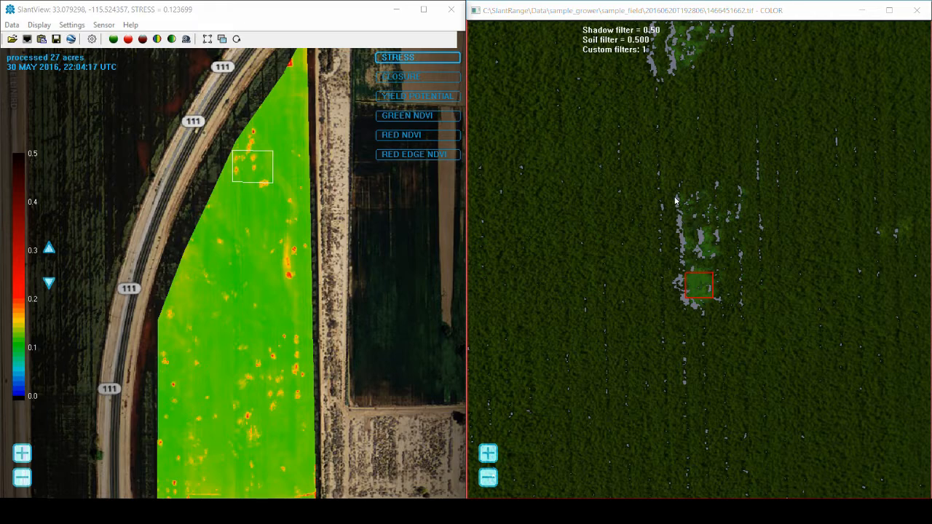
Step the shadow filter down to 0.00 and the soil filter down to 0.000
{"action": "key", "text": "Down"}
{"action": "key", "text": "Down"}
{"action": "key", "text": "Down"}
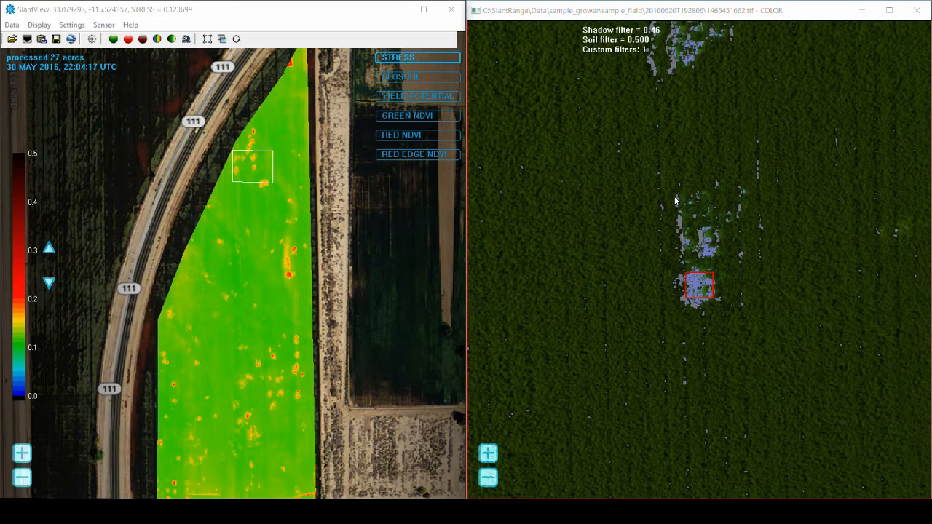
{"action": "key", "text": "Down"}
{"action": "key", "text": "Down"}
{"action": "key", "text": "Down"}
{"action": "key", "text": "Down"}
{"action": "key", "text": "Down"}
{"action": "key", "text": "Down"}
{"action": "key", "text": "Down"}
{"action": "key", "text": "Down"}
{"action": "key", "text": "Down"}
{"action": "key", "text": "Down"}
{"action": "key", "text": "Down"}
{"action": "key", "text": "Down"}
{"action": "key", "text": "Down"}
{"action": "key", "text": "Down"}
{"action": "key", "text": "Down"}
{"action": "key", "text": "Down"}
{"action": "key", "text": "Down"}
{"action": "key", "text": "Down"}
{"action": "key", "text": "Down"}
{"action": "key", "text": "Down"}
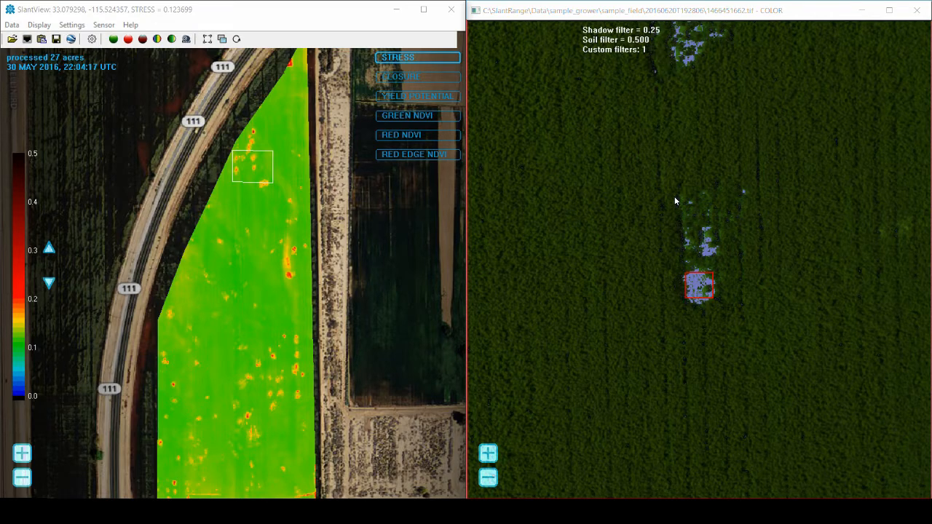
{"action": "key", "text": "Down"}
{"action": "key", "text": "Down"}
{"action": "key", "text": "Down"}
{"action": "key", "text": "Down"}
{"action": "key", "text": "Down"}
{"action": "key", "text": "Down"}
{"action": "key", "text": "Down"}
{"action": "key", "text": "Down"}
{"action": "key", "text": "Down"}
{"action": "key", "text": "Down"}
{"action": "key", "text": "Down"}
{"action": "key", "text": "Down"}
{"action": "key", "text": "Down"}
{"action": "key", "text": "Down"}
{"action": "key", "text": "Left"}
{"action": "key", "text": "Left"}
{"action": "key", "text": "Left"}
{"action": "key", "text": "Left"}
{"action": "key", "text": "Left"}
{"action": "key", "text": "Left"}
{"action": "key", "text": "Left"}
{"action": "key", "text": "Left"}
{"action": "key", "text": "Left"}
{"action": "key", "text": "Left"}
{"action": "key", "text": "Left"}
{"action": "key", "text": "Left"}
{"action": "key", "text": "Left"}
{"action": "key", "text": "Left"}
{"action": "key", "text": "Left"}
{"action": "key", "text": "Left"}
{"action": "key", "text": "Left"}
{"action": "key", "text": "Left"}
{"action": "key", "text": "Left"}
{"action": "key", "text": "Left"}
{"action": "key", "text": "Left"}
{"action": "key", "text": "Left"}
{"action": "key", "text": "Left"}
{"action": "key", "text": "Left"}
{"action": "key", "text": "Left"}
{"action": "key", "text": "Left"}
{"action": "key", "text": "Left"}
{"action": "key", "text": "Left"}
{"action": "key", "text": "Left"}
{"action": "key", "text": "Left"}
{"action": "key", "text": "Left"}
{"action": "key", "text": "Left"}
{"action": "key", "text": "Left"}
{"action": "key", "text": "Left"}
Tune the custom filter tolerance, bring the shadow filter back to 0.50, and raise the soil filter
{"action": "scroll", "coordinate": [698, 286], "scroll_direction": "up", "scroll_amount": 7}
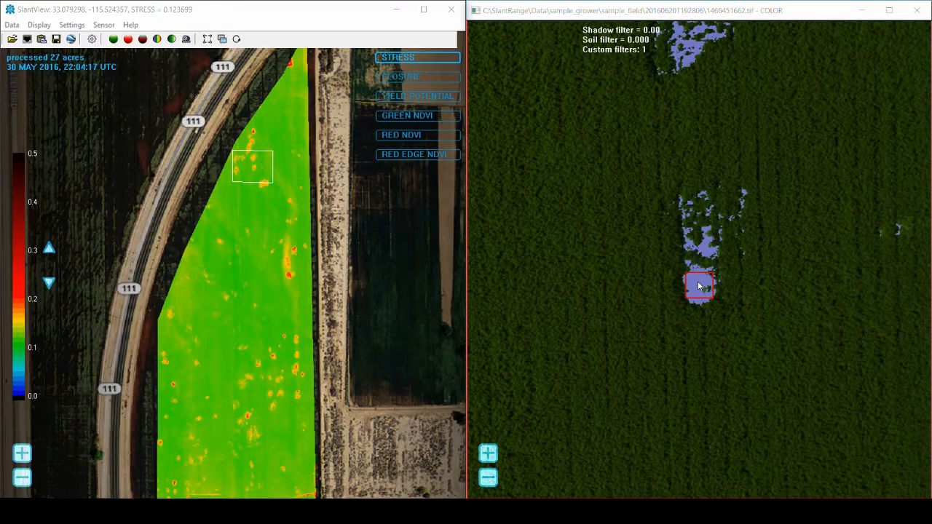
{"action": "scroll", "coordinate": [698, 286], "scroll_direction": "up", "scroll_amount": 2}
{"action": "scroll", "coordinate": [699, 286], "scroll_direction": "down", "scroll_amount": 4}
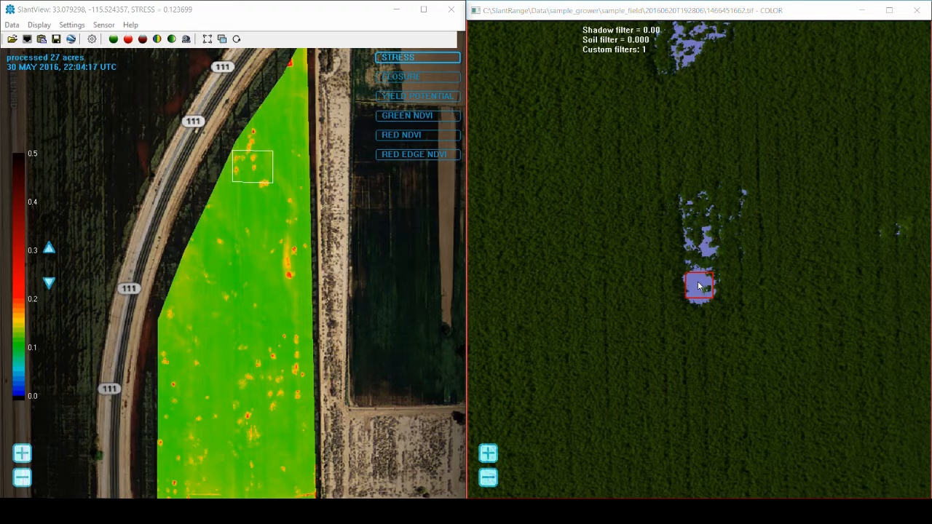
{"action": "scroll", "coordinate": [698, 286], "scroll_direction": "up", "scroll_amount": 2}
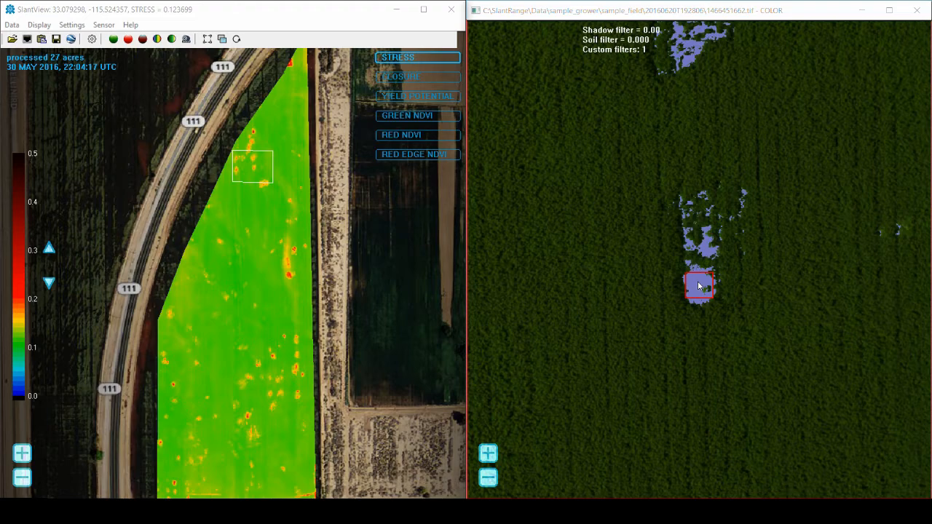
{"action": "scroll", "coordinate": [698, 286], "scroll_direction": "up", "scroll_amount": 1}
{"action": "scroll", "coordinate": [698, 286], "scroll_direction": "down", "scroll_amount": 3}
{"action": "scroll", "coordinate": [698, 286], "scroll_direction": "up", "scroll_amount": 1}
{"action": "scroll", "coordinate": [644, 165], "scroll_direction": "up", "scroll_amount": 20}
{"action": "scroll", "coordinate": [643, 165], "scroll_direction": "up", "scroll_amount": 20}
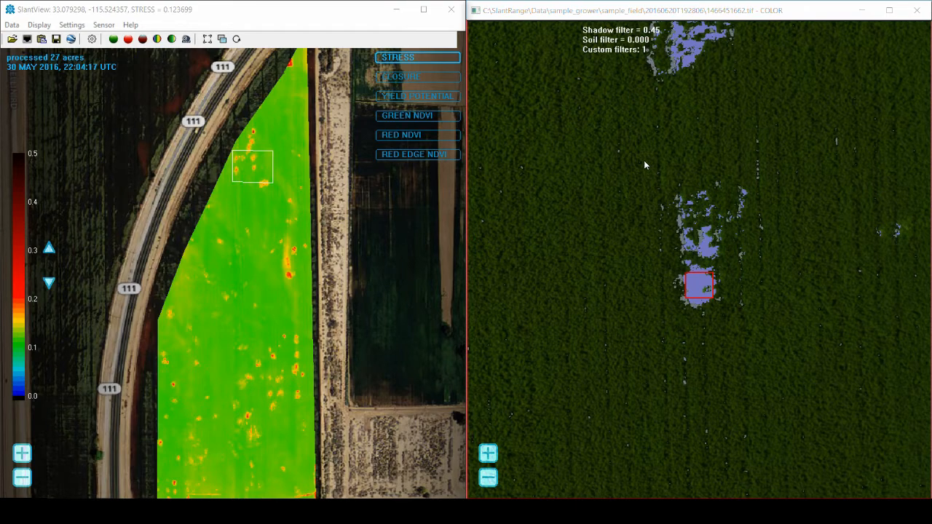
{"action": "scroll", "coordinate": [643, 165], "scroll_direction": "up", "scroll_amount": 5}
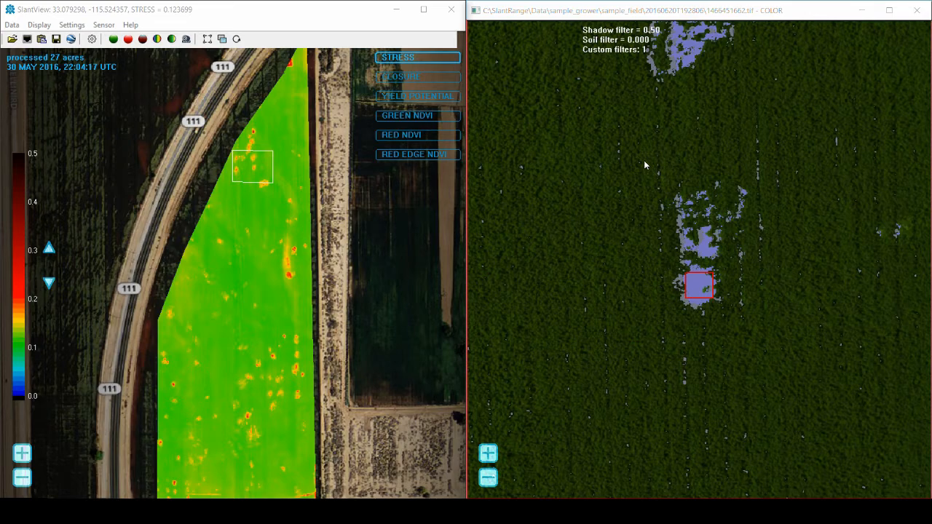
{"action": "key", "text": "Right"}
{"action": "key", "text": "Right"}
{"action": "key", "text": "Right"}
{"action": "key", "text": "Right"}
{"action": "key", "text": "Right"}
{"action": "key", "text": "Right"}
{"action": "key", "text": "Right"}
{"action": "key", "text": "Right"}
{"action": "key", "text": "Right"}
{"action": "key", "text": "Right"}
{"action": "key", "text": "Right"}
{"action": "key", "text": "Right"}
{"action": "key", "text": "Right"}
{"action": "key", "text": "Right"}
{"action": "key", "text": "Right"}
{"action": "key", "text": "Right"}
{"action": "key", "text": "Right"}
{"action": "key", "text": "Right"}
{"action": "key", "text": "Right"}
{"action": "key", "text": "Right"}
{"action": "key", "text": "Right"}
{"action": "key", "text": "Right"}
{"action": "key", "text": "Right"}
{"action": "key", "text": "Right"}
{"action": "key", "text": "Right"}
{"action": "key", "text": "Right"}
{"action": "key", "text": "Right"}
{"action": "key", "text": "Right"}
{"action": "key", "text": "Right"}
{"action": "key", "text": "Right"}
{"action": "key", "text": "Right"}
{"action": "key", "text": "Right"}
{"action": "key", "text": "Right"}
{"action": "key", "text": "Right"}
{"action": "key", "text": "Right"}
{"action": "key", "text": "Right"}
{"action": "key", "text": "Right"}
{"action": "key", "text": "Right"}
{"action": "key", "text": "Right"}
Recalculate the field maps with the new filter and display the 22-acre CUSTOM-DENSITY map
{"action": "left_click", "coordinate": [269, 264]}
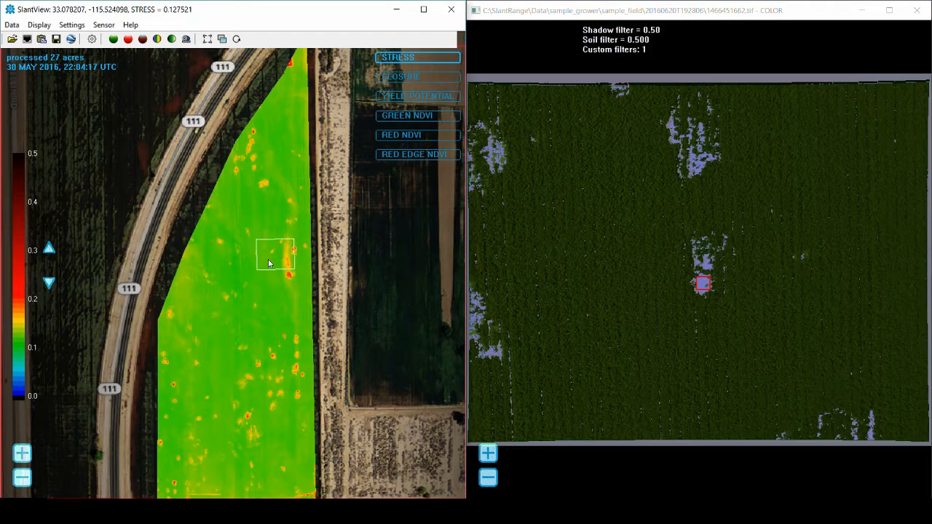
{"action": "left_click_drag", "start_coordinate": [269, 263], "coordinate": [251, 60]}
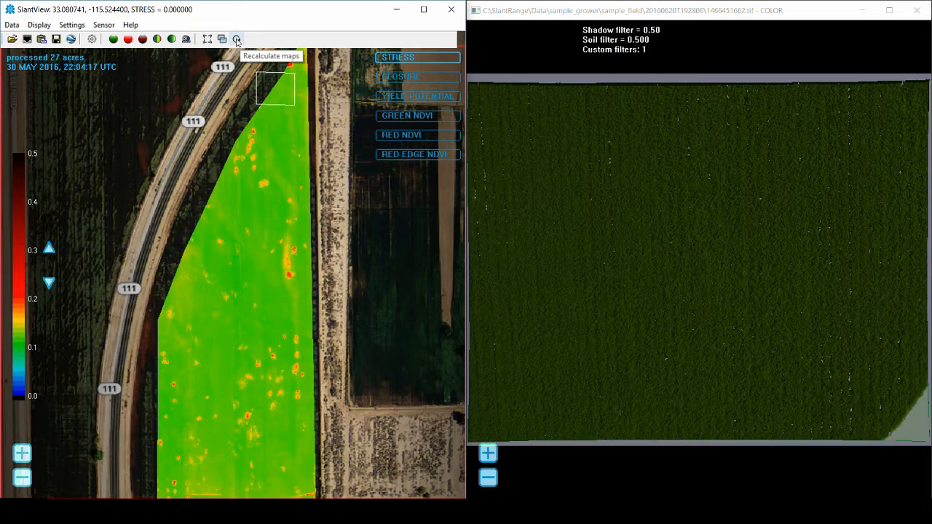
{"action": "left_click", "coordinate": [71, 25]}
{"action": "left_click", "coordinate": [89, 52]}
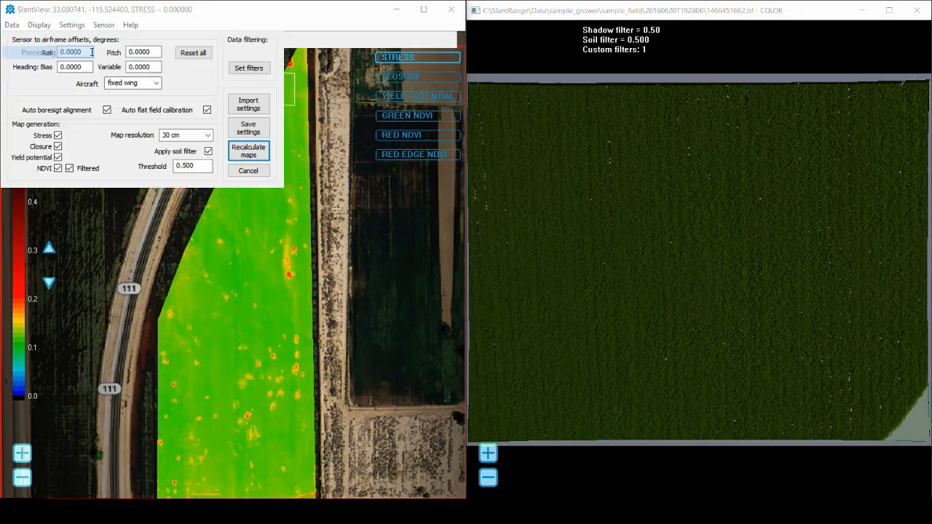
{"action": "left_click", "coordinate": [251, 153]}
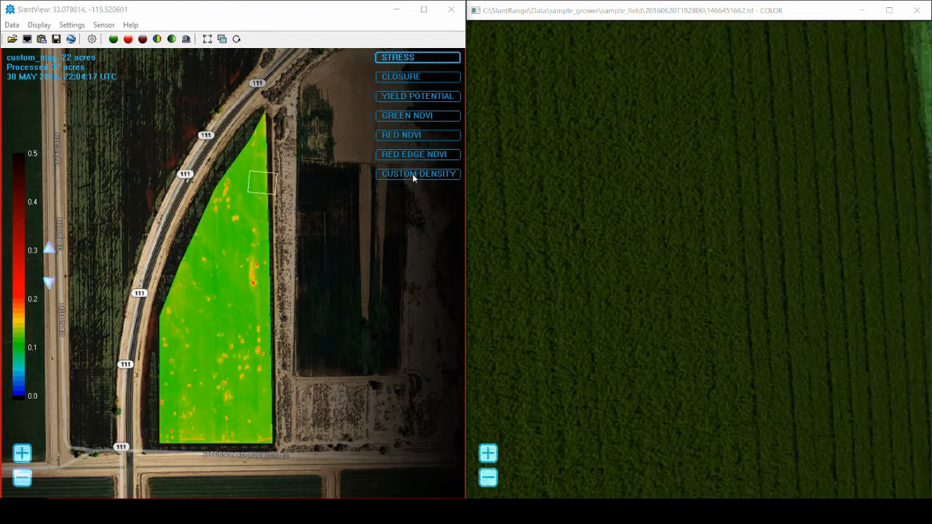
{"action": "left_click", "coordinate": [412, 173]}
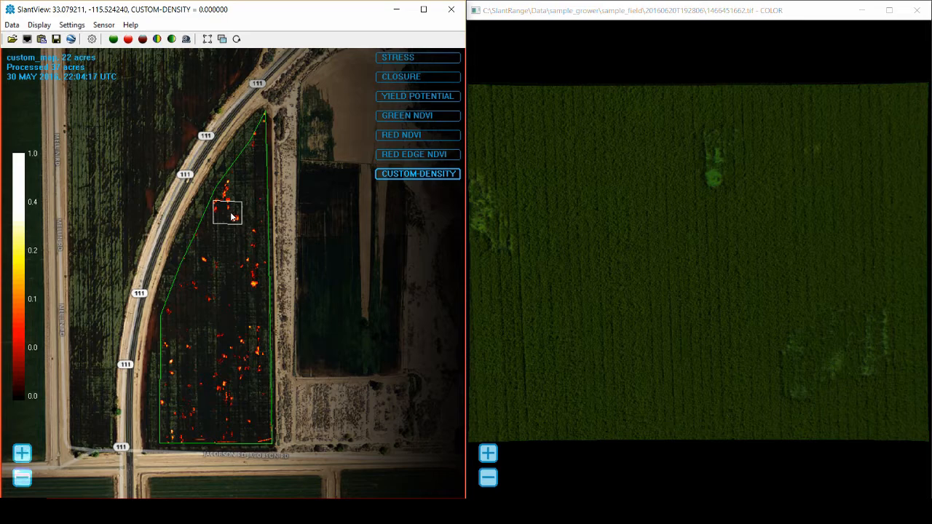
Export the field maps as a Google Earth KMZ
{"action": "left_click", "coordinate": [12, 24]}
{"action": "mouse_move", "coordinate": [58, 65]}
{"action": "mouse_move", "coordinate": [171, 93]}
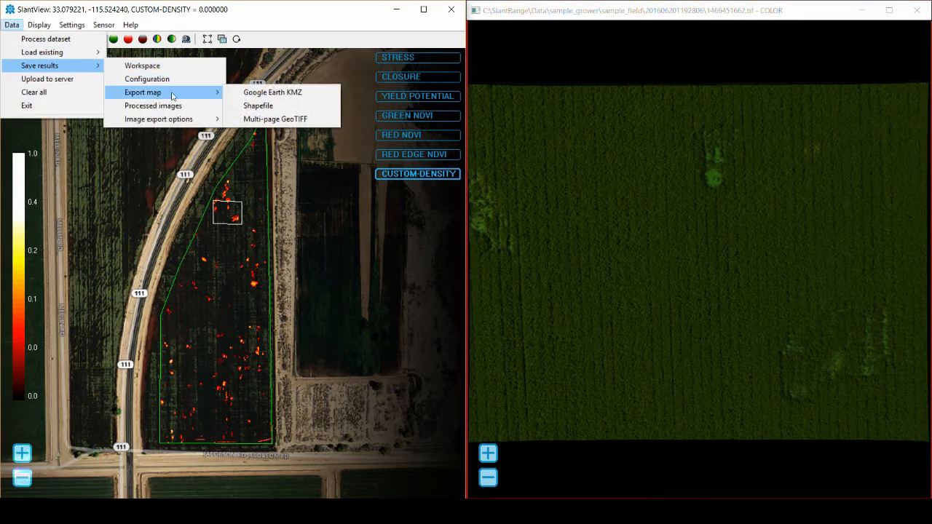
{"action": "left_click", "coordinate": [303, 96]}
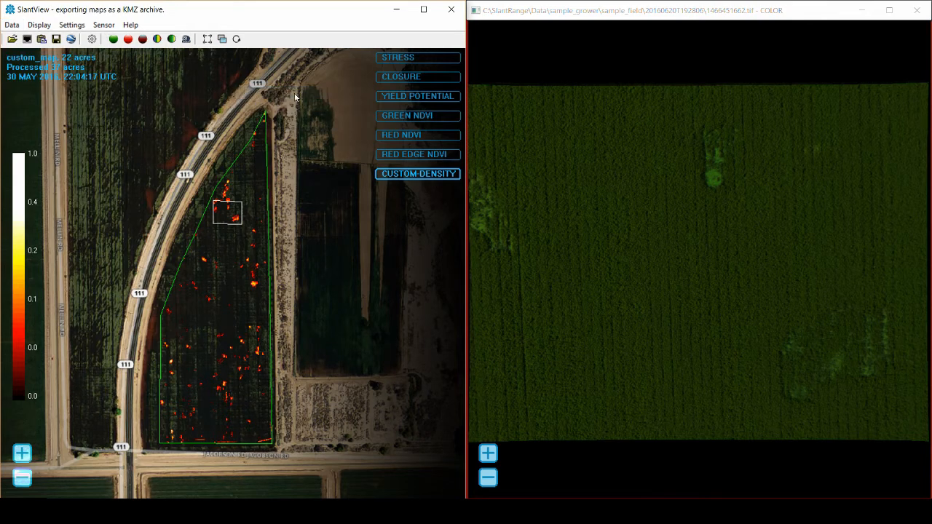
View the exported maps in Google Earth from the map's context menu
{"action": "left_click", "coordinate": [227, 245]}
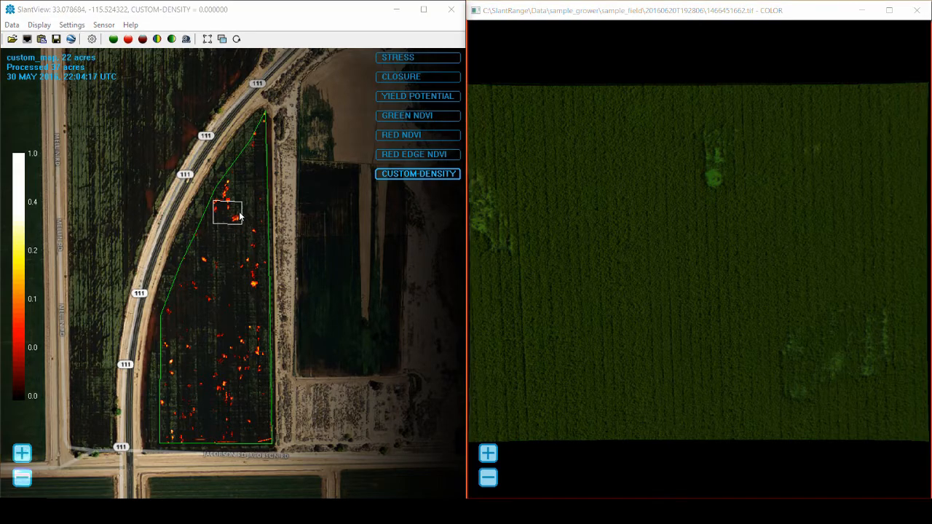
{"action": "right_click", "coordinate": [223, 244]}
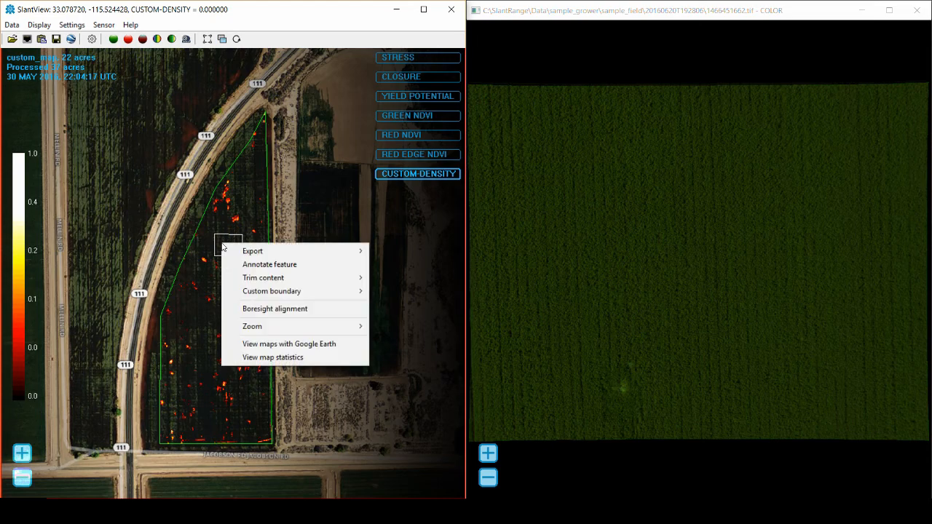
{"action": "left_click", "coordinate": [232, 347]}
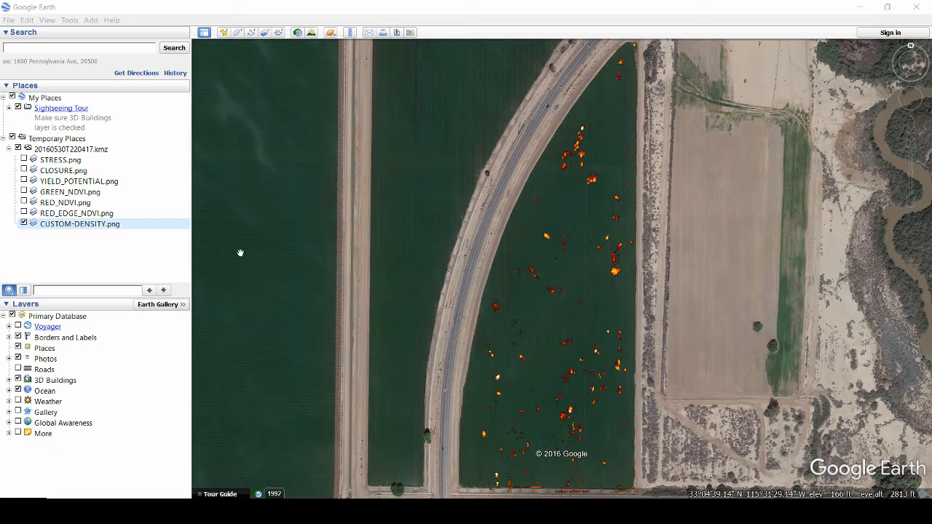
Cycle through RED_EDGE_NDVI, RED_NDVI, GREEN_NDVI, YIELD_POTENTIAL, CLOSURE and STRESS overlays, then close Google Earth
{"action": "left_click", "coordinate": [24, 212]}
{"action": "left_click", "coordinate": [24, 223]}
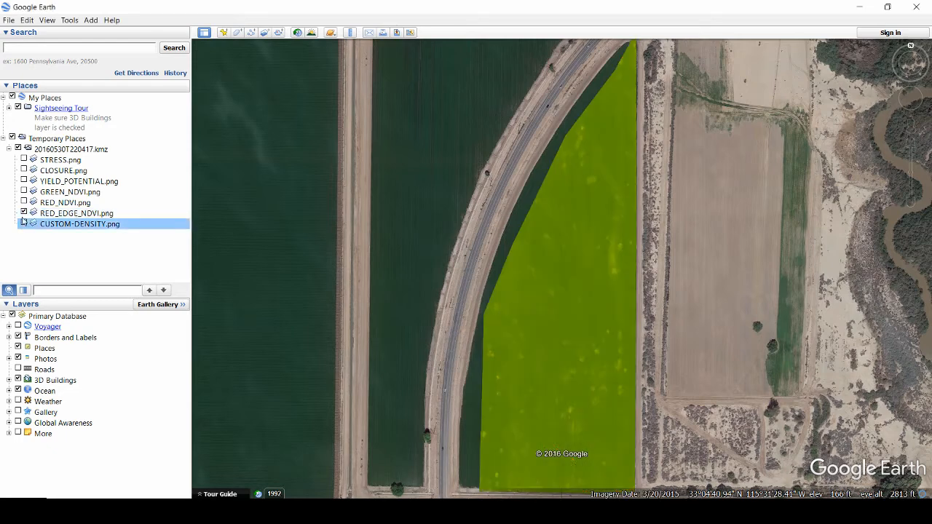
{"action": "left_click", "coordinate": [24, 202]}
{"action": "left_click", "coordinate": [24, 192]}
{"action": "left_click", "coordinate": [24, 181]}
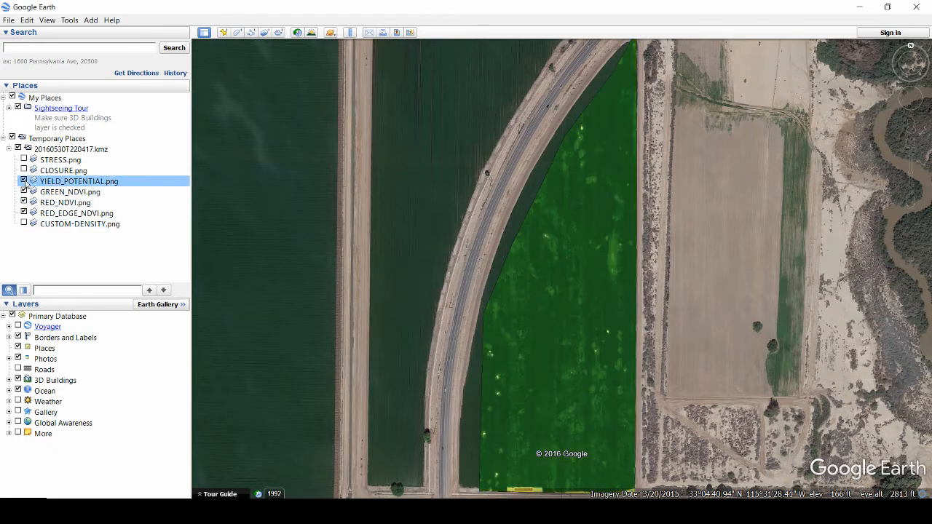
{"action": "left_click", "coordinate": [24, 170]}
{"action": "left_click", "coordinate": [24, 159]}
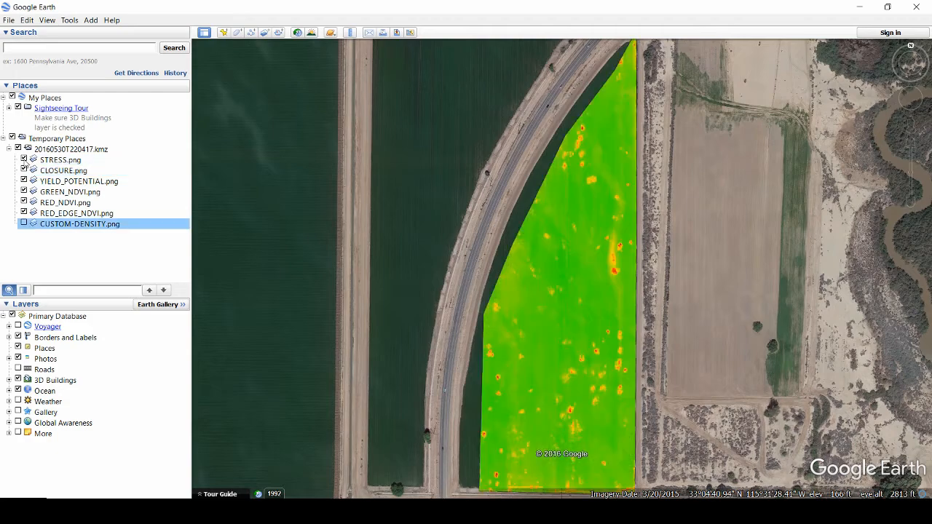
{"action": "left_click", "coordinate": [916, 7]}
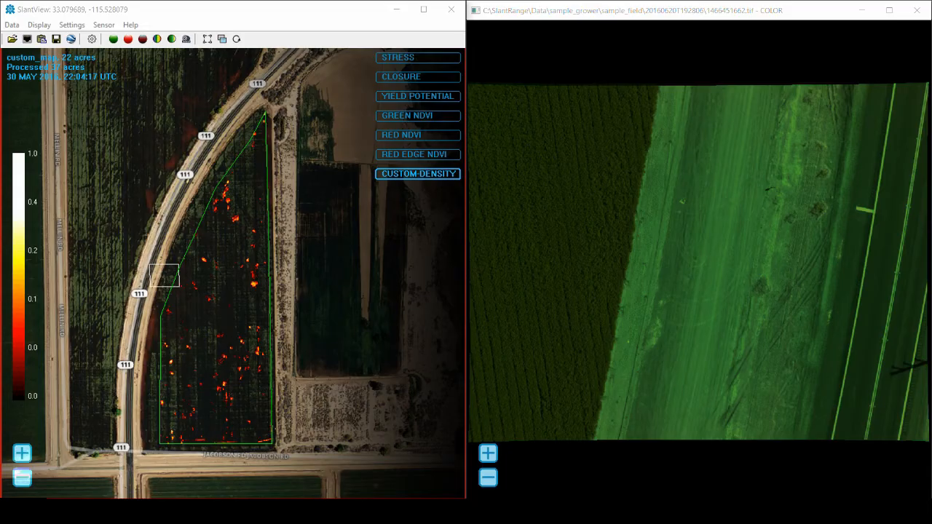